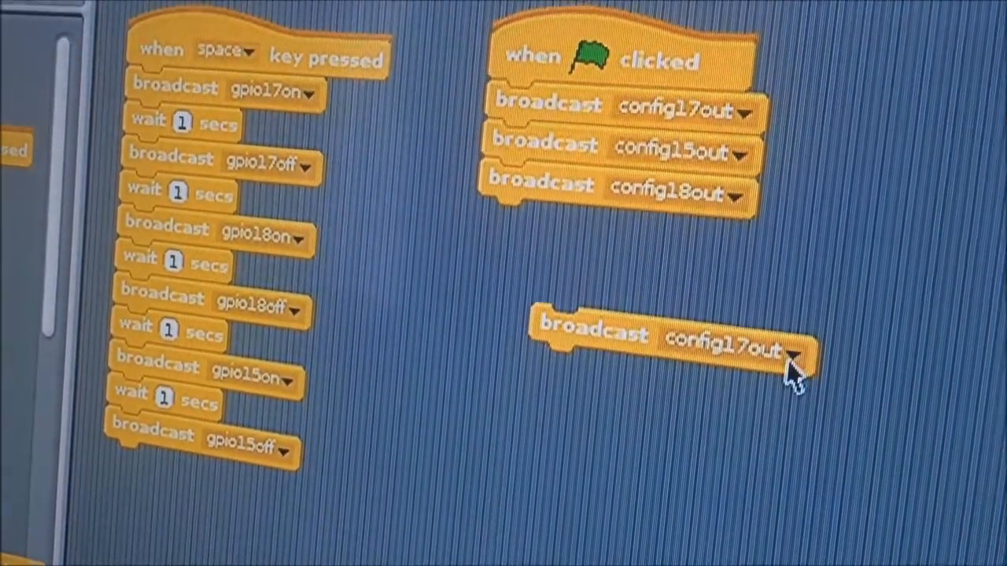
pyautogui.click(793, 354)
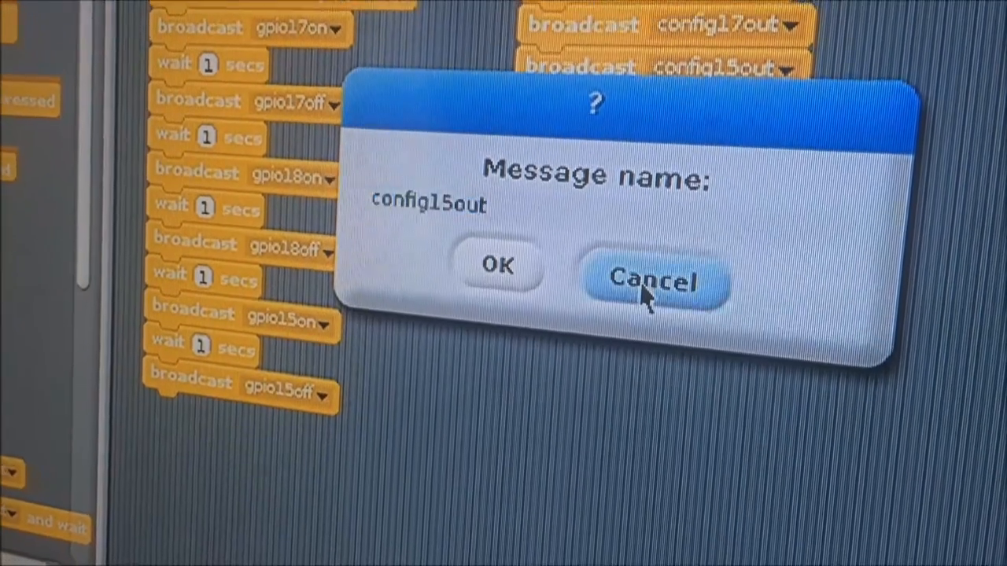
pyautogui.click(645, 295)
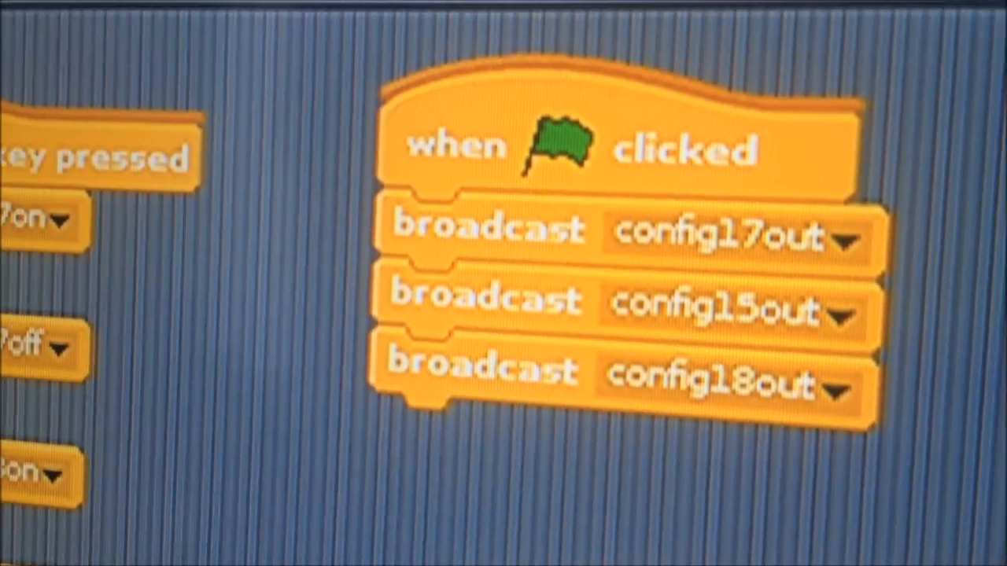